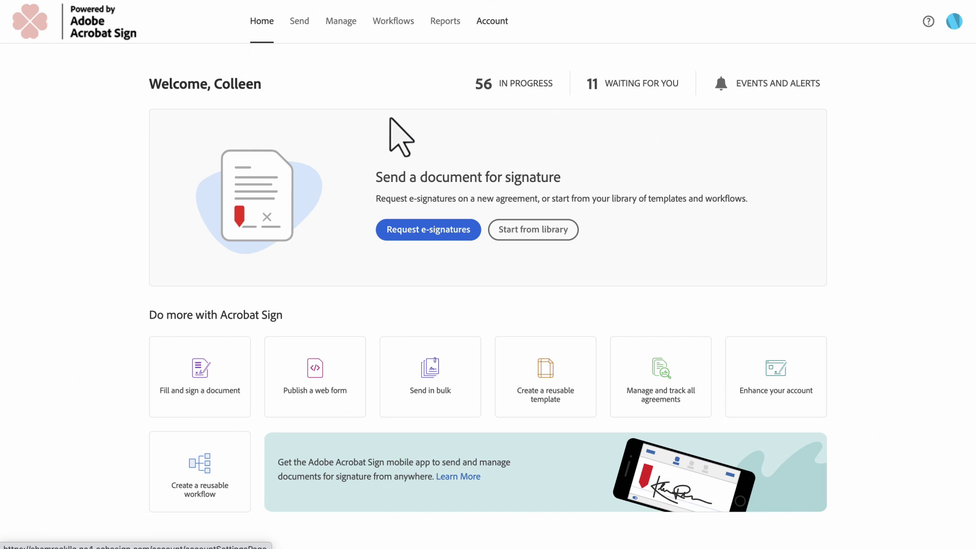
Leave account settings and go back to the Home dashboard showing the agreement counts.
{"action": "left_click", "coordinate": [491, 21]}
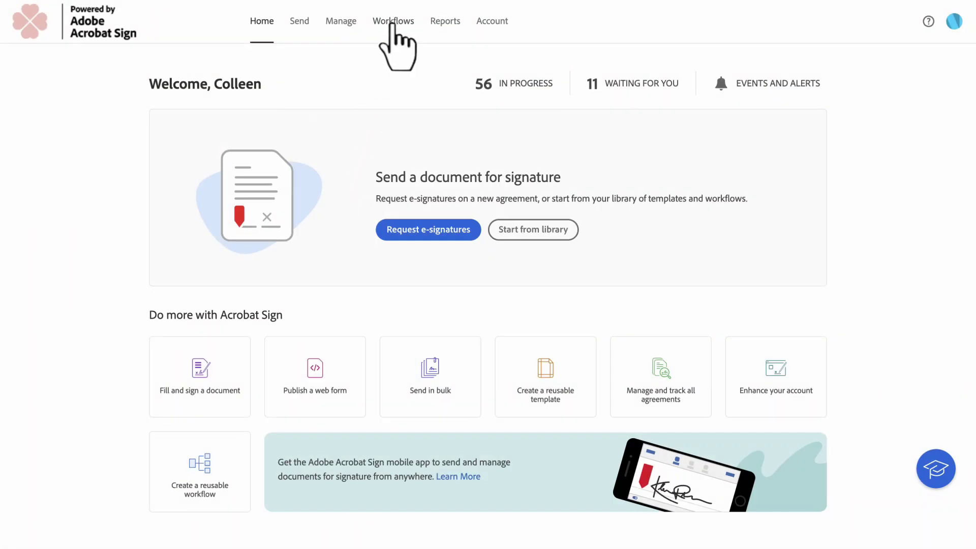
Go to Workflows and show the Custom Workflows list in the sidebar.
{"action": "left_click", "coordinate": [393, 23]}
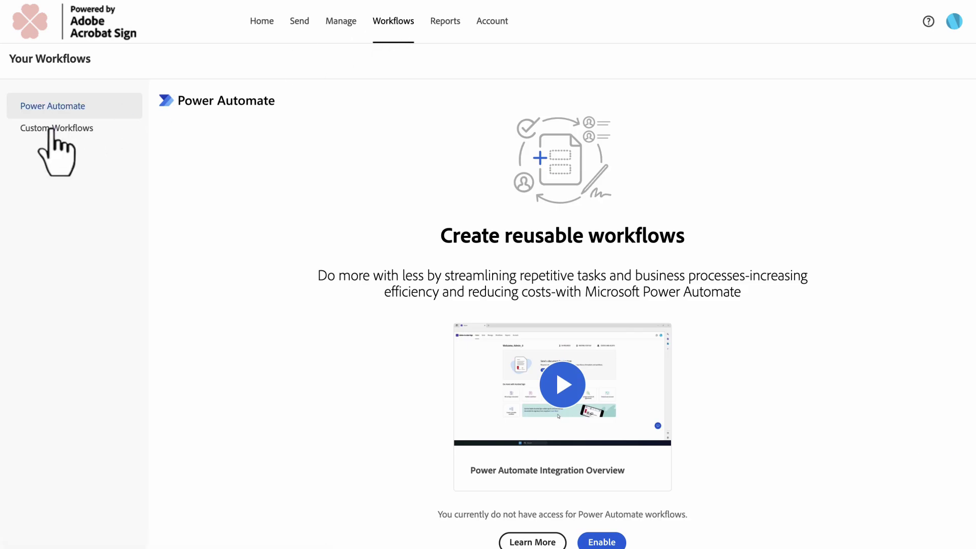
{"action": "left_click", "coordinate": [53, 131]}
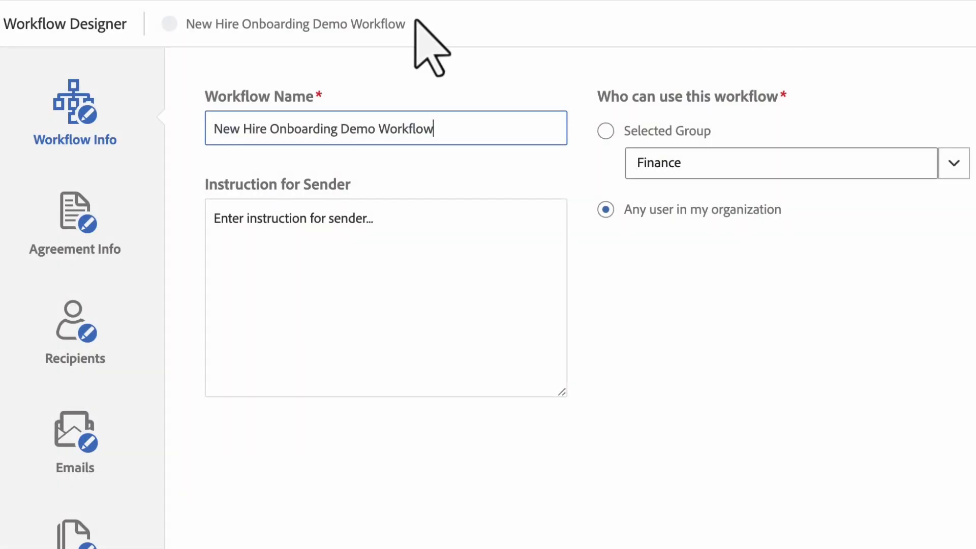
Replace the placeholder Instruction for Sender with the full pasted instruction text.
{"action": "triple_click", "coordinate": [284, 241]}
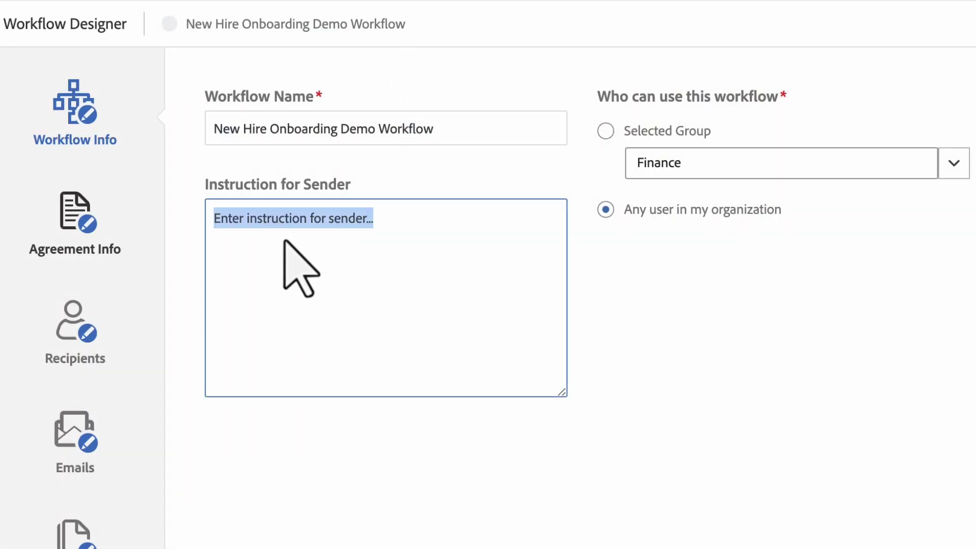
{"action": "type", "text": "Please complete your assigned step and click send when complete."}
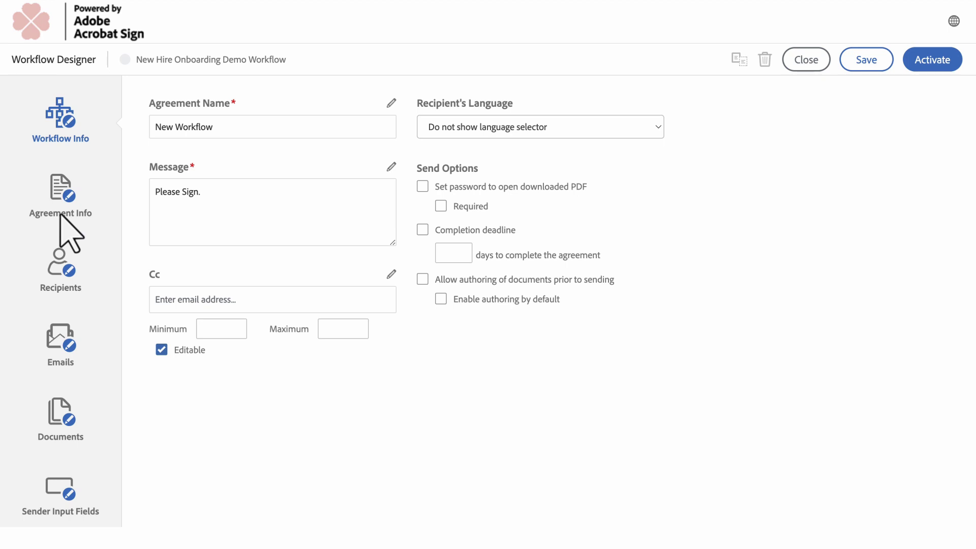
Rename the agreement to 'New Hire Onboarding Packet'.
{"action": "triple_click", "coordinate": [278, 128]}
{"action": "type", "text": "New Hire Onboarding Packet"}
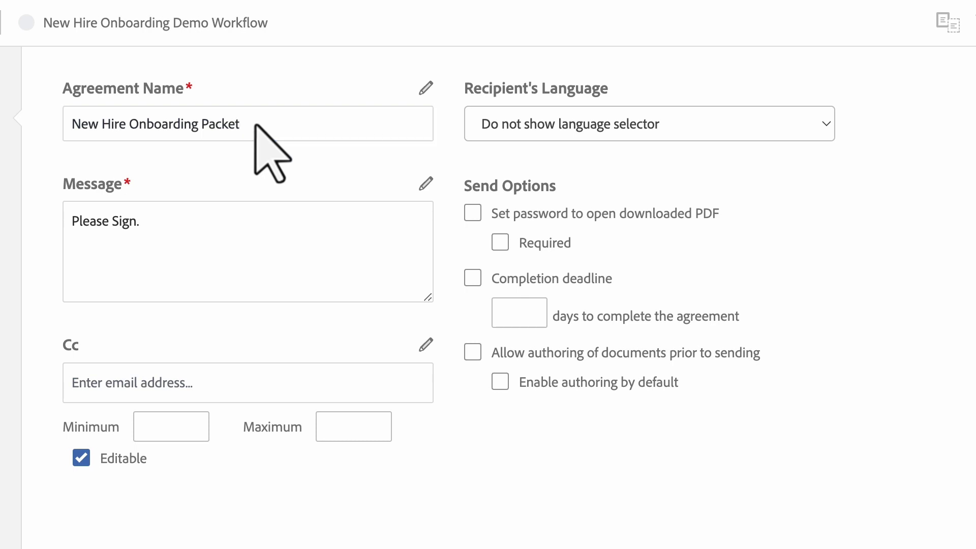
{"action": "left_click", "coordinate": [426, 88]}
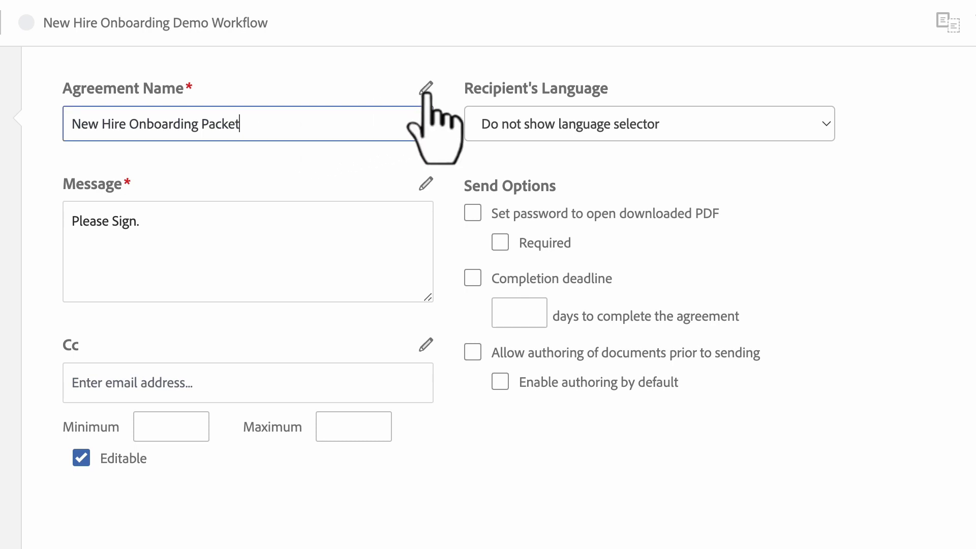
Replace the 'Please Sign.' message with the job-offer paragraph and enter a Cc e-mail address.
{"action": "left_click", "coordinate": [186, 236]}
{"action": "key", "text": "ctrl+a"}
{"action": "type", "text": "We have all really enjoyed speaking with you and getting to know you over the course of the last few weeks. We would like to offer you a position. Please complete the attached paperwork."}
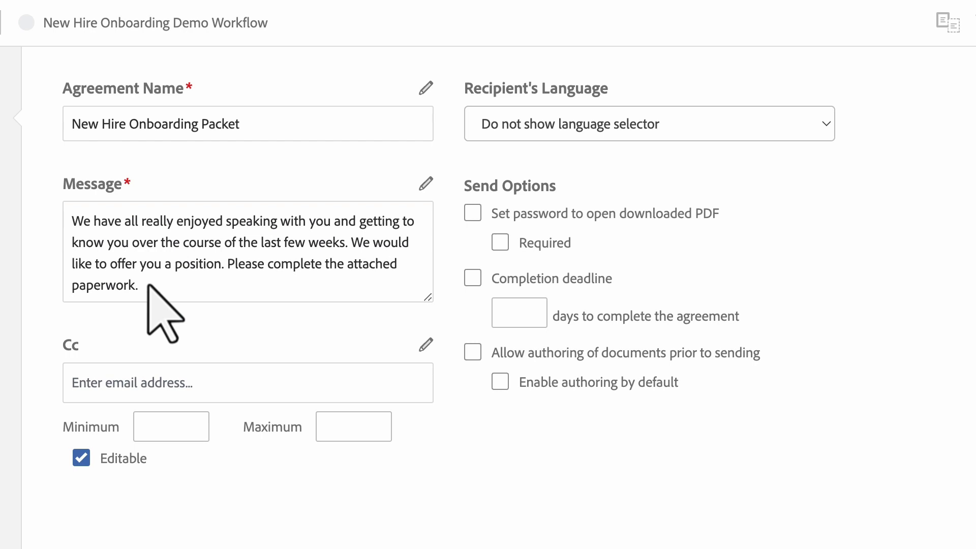
{"action": "left_click", "coordinate": [426, 184]}
{"action": "left_click", "coordinate": [207, 383]}
{"action": "type", "text": "someone@demo.com"}
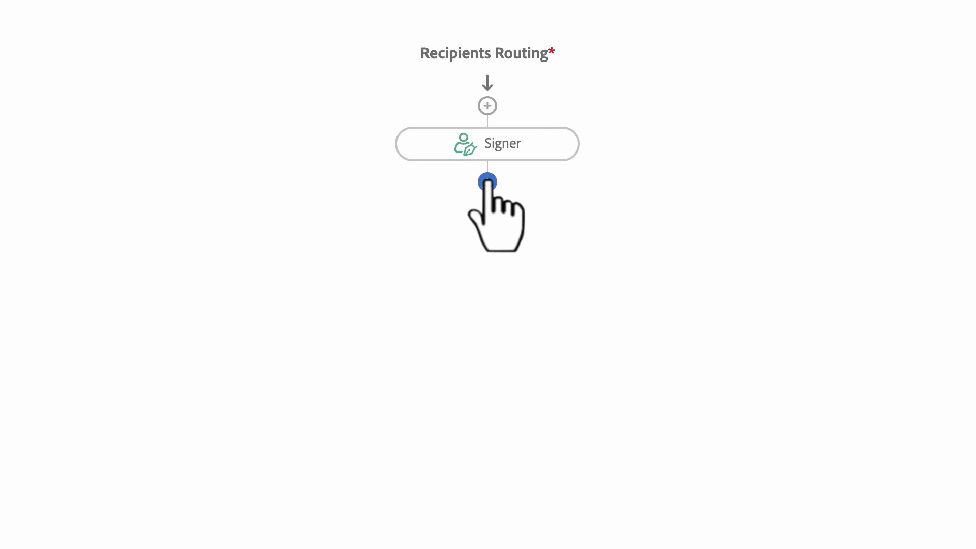
Insert a second recipient with the Signer role after the first Signer.
{"action": "left_click", "coordinate": [486, 182]}
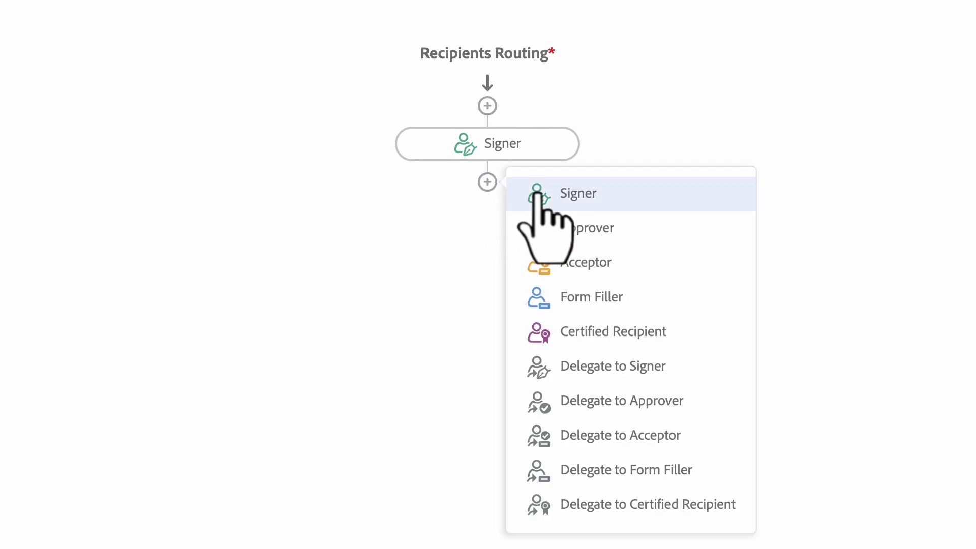
{"action": "left_click", "coordinate": [542, 198]}
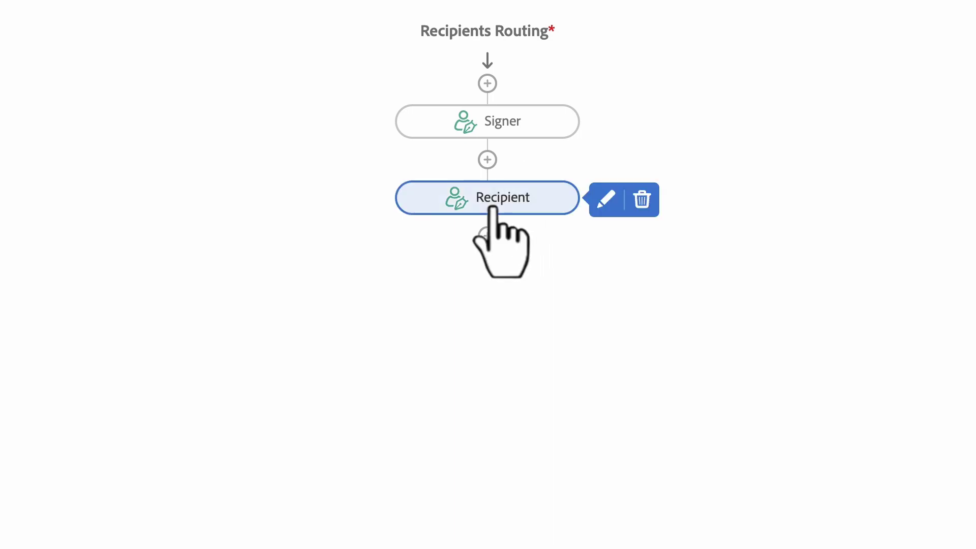
Rename the second recipient 'HR Manager', paste its e-mail address, and keep the Signer role.
{"action": "left_click", "coordinate": [607, 198]}
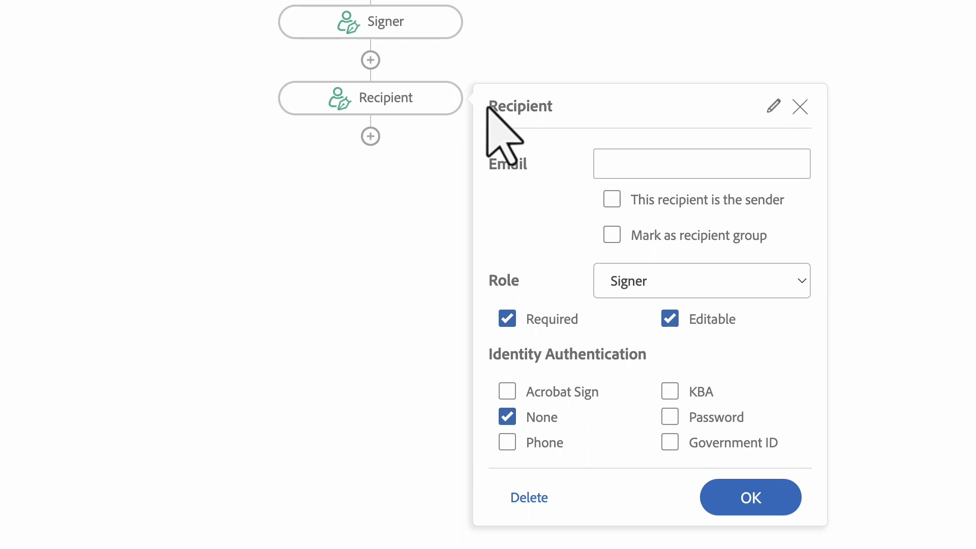
{"action": "left_click", "coordinate": [773, 105]}
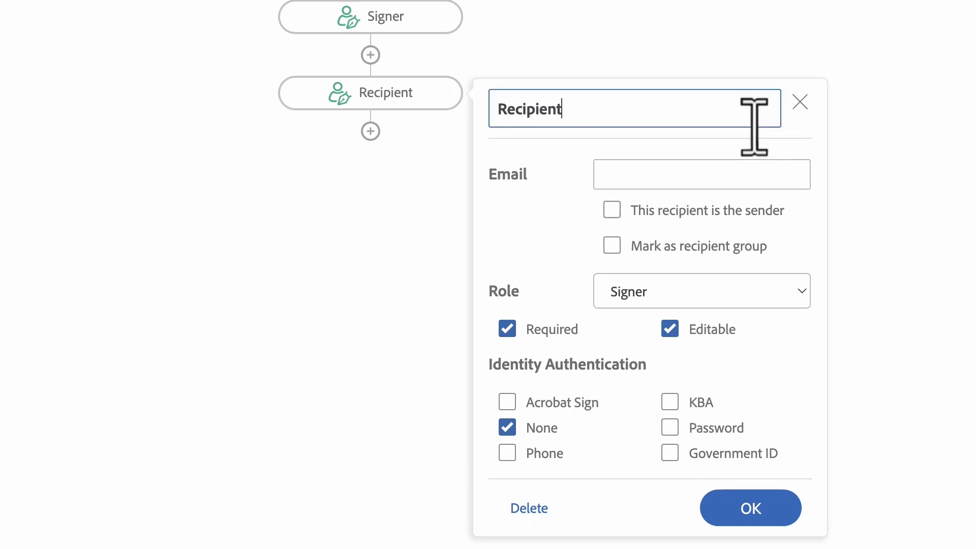
{"action": "key", "text": "BackSpace"}
{"action": "key", "text": "BackSpace"}
{"action": "key", "text": "BackSpace"}
{"action": "key", "text": "BackSpace"}
{"action": "key", "text": "BackSpace"}
{"action": "key", "text": "BackSpace"}
{"action": "key", "text": "BackSpace"}
{"action": "key", "text": "BackSpace"}
{"action": "key", "text": "BackSpace"}
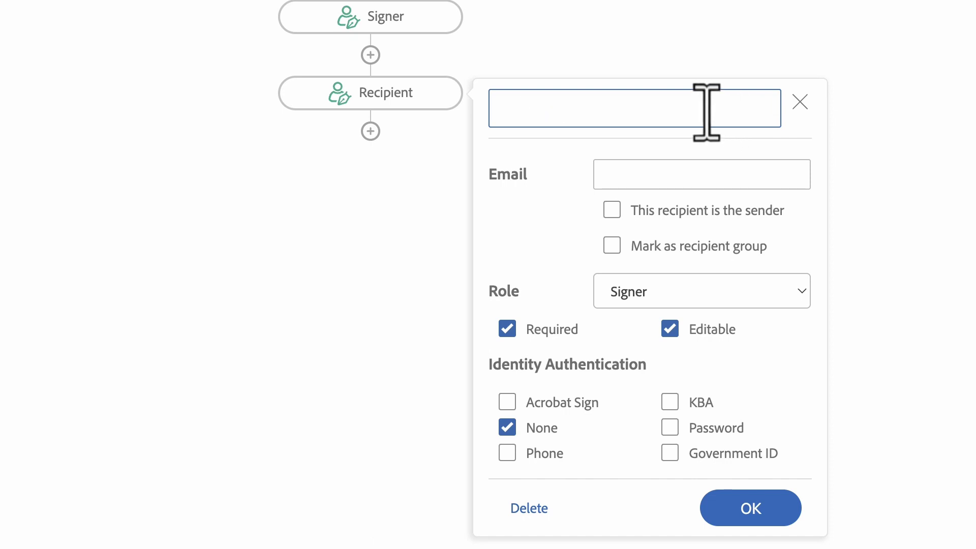
{"action": "type", "text": "HR Manager"}
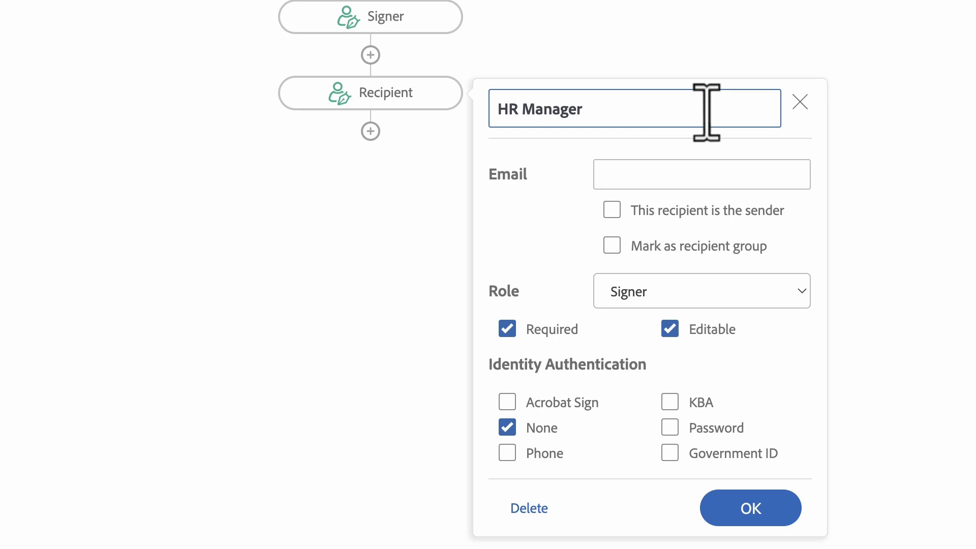
{"action": "left_click", "coordinate": [795, 173]}
{"action": "key", "text": "ctrl+v"}
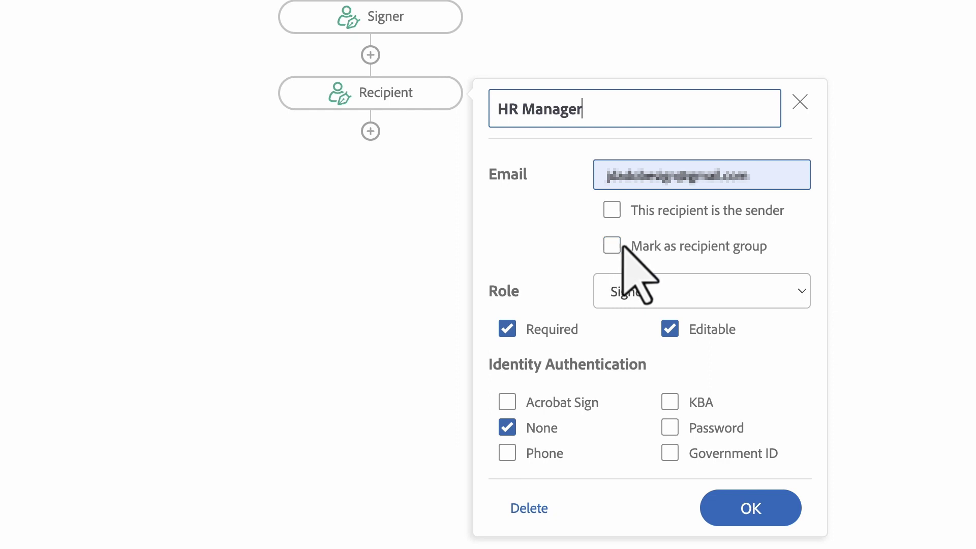
{"action": "left_click", "coordinate": [801, 298]}
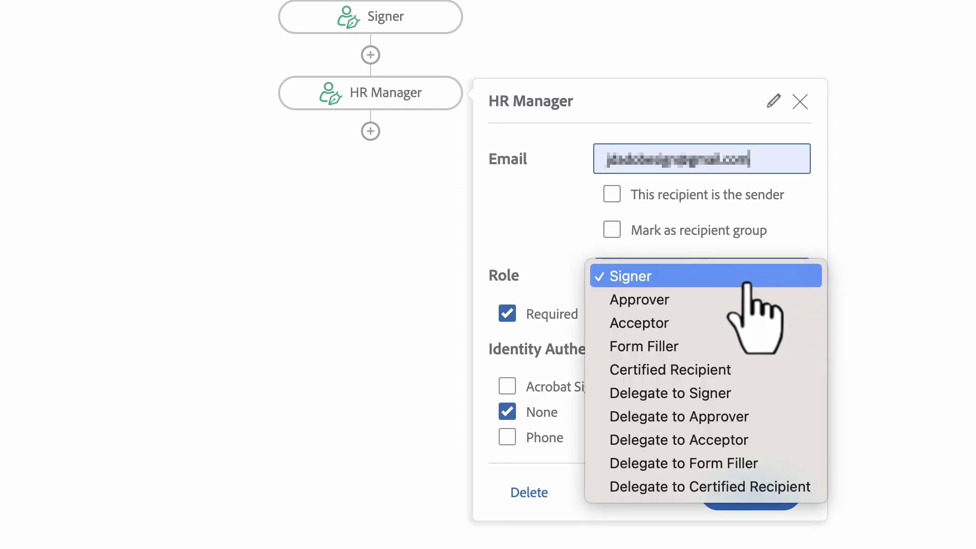
{"action": "left_click", "coordinate": [691, 275]}
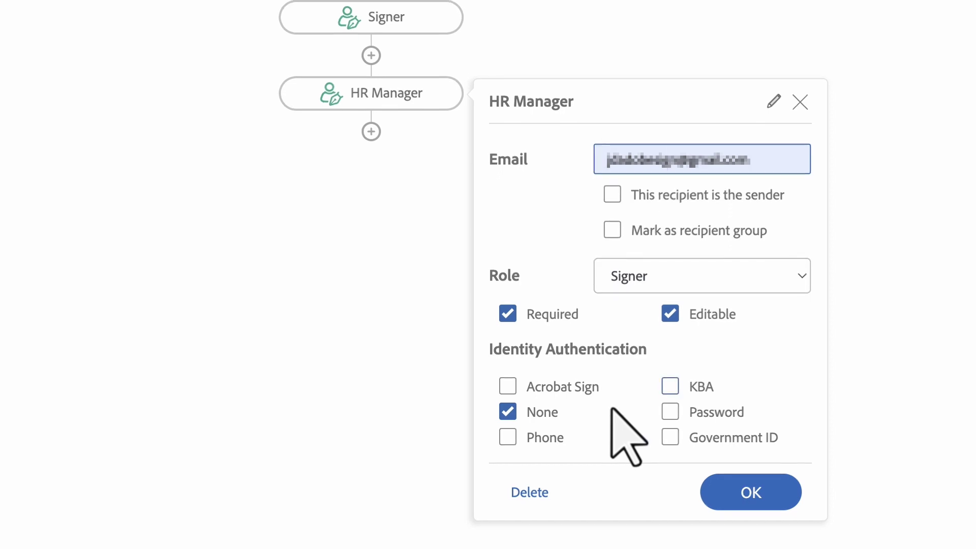
Email CC recipients on cancelled or declined agreements and retitle the document 'Document TEST'.
{"action": "left_click", "coordinate": [751, 492]}
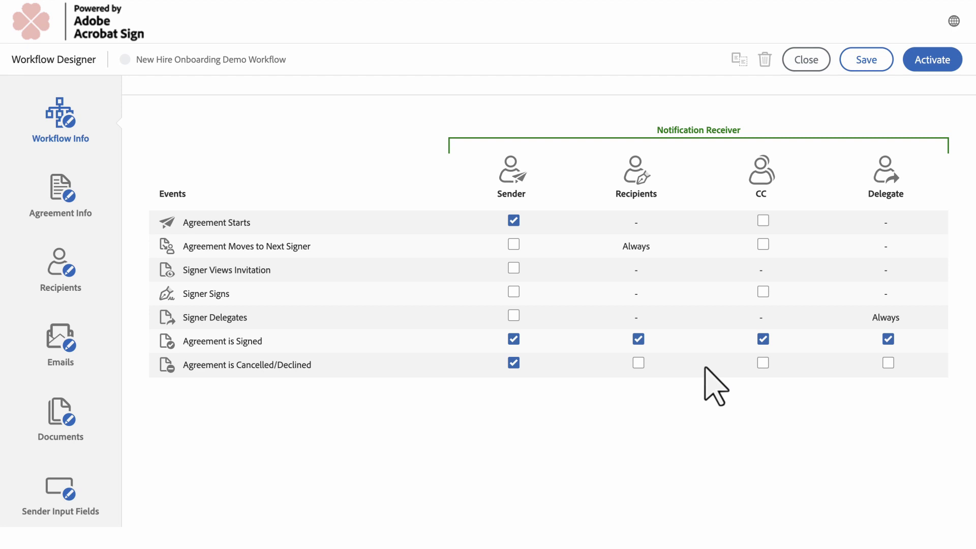
{"action": "left_click", "coordinate": [763, 363]}
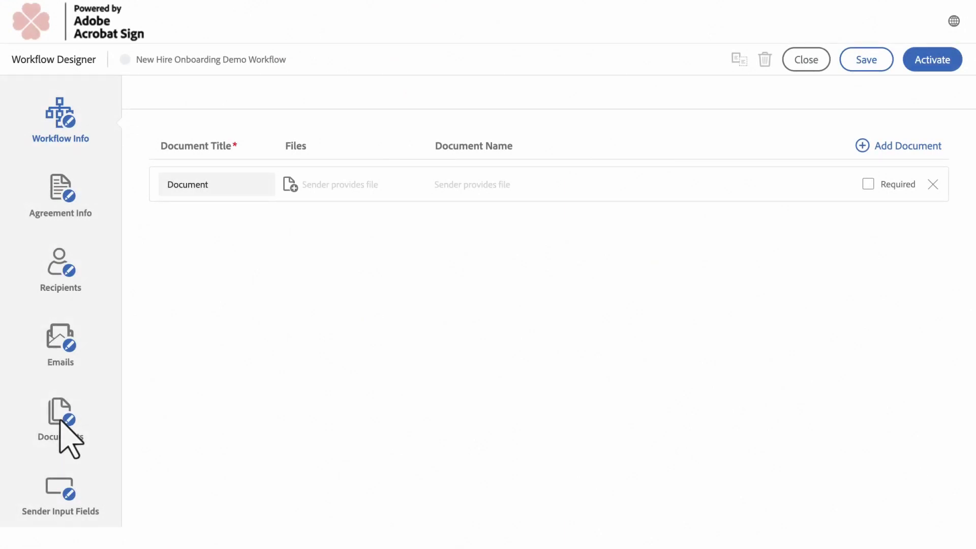
{"action": "left_click", "coordinate": [246, 186]}
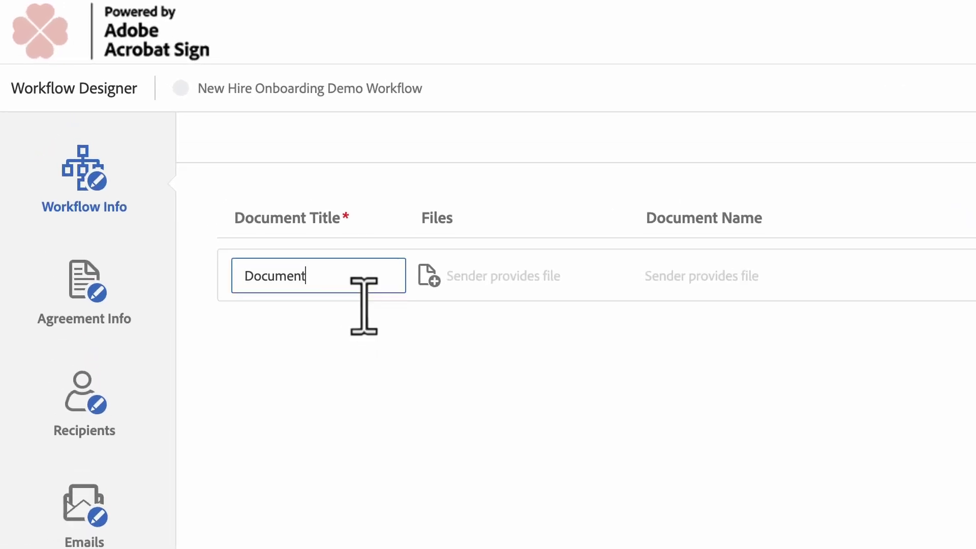
{"action": "type", "text": "TEST"}
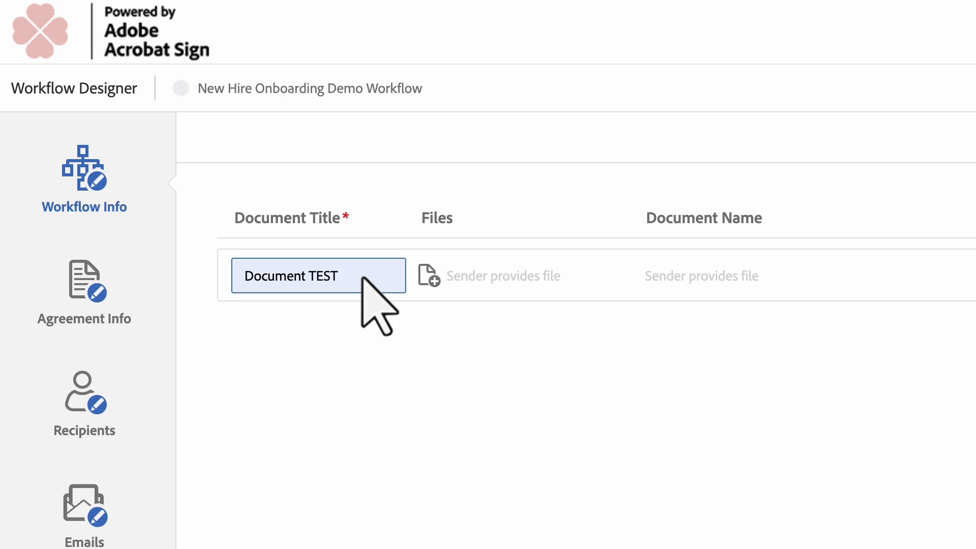
Attach 'TEST Template' from the Document Library to the Document TEST entry.
{"action": "left_click", "coordinate": [429, 276]}
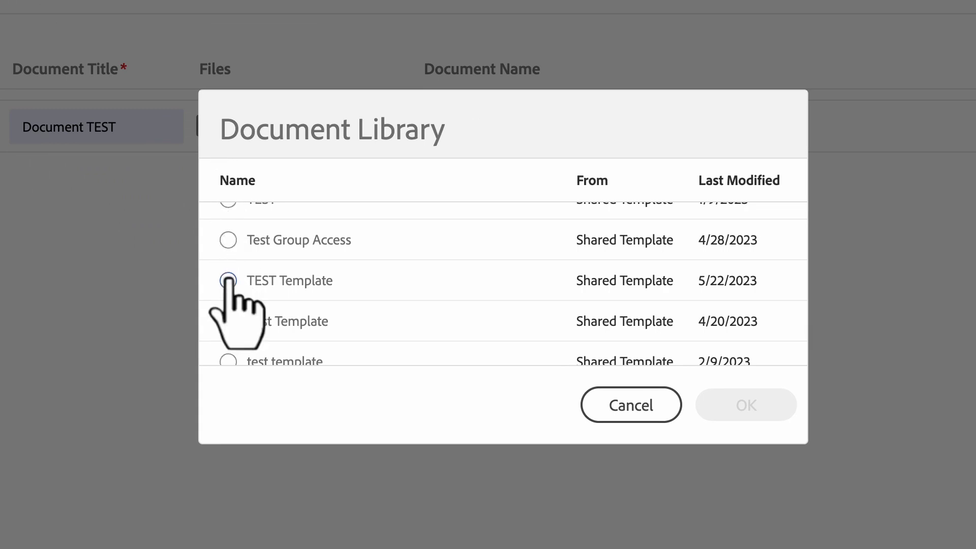
{"action": "left_click", "coordinate": [450, 429]}
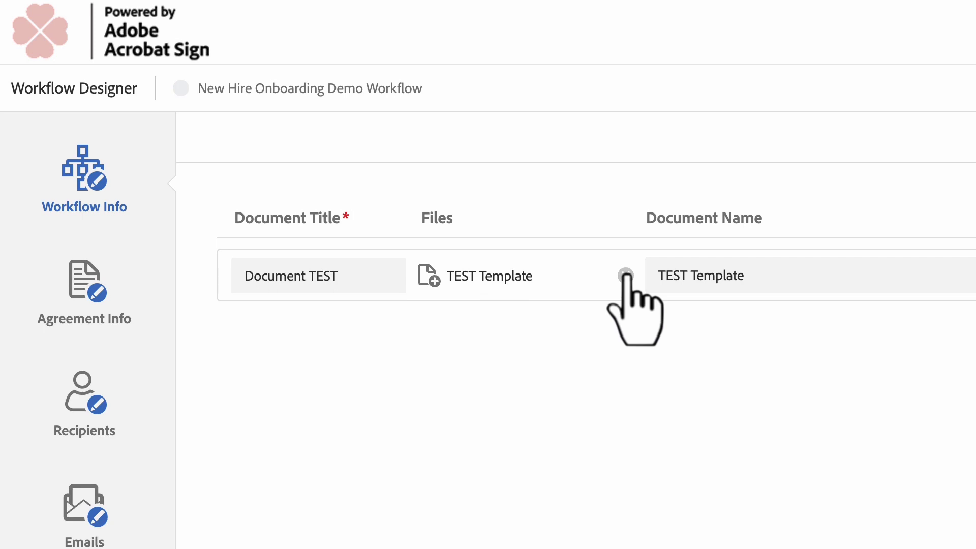
Name the attached document 'New Hire Onboarding' and add another document entry.
{"action": "left_click", "coordinate": [798, 274]}
{"action": "type", "text": "New H"}
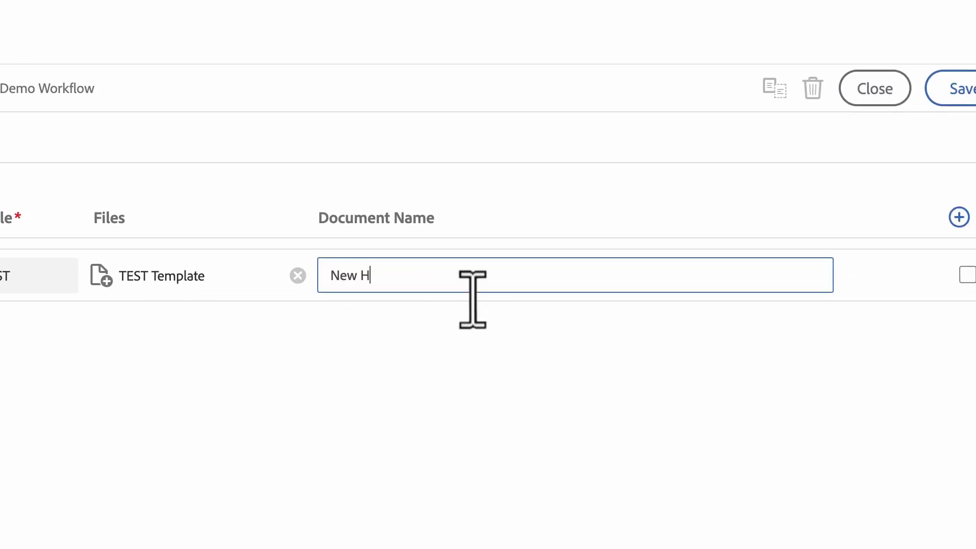
{"action": "type", "text": "ire Onboarding"}
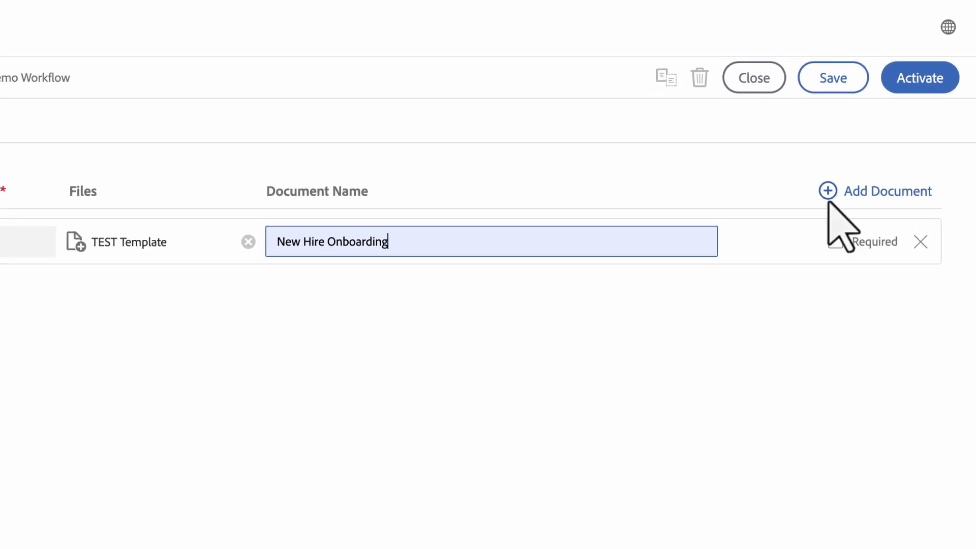
{"action": "left_click", "coordinate": [808, 219]}
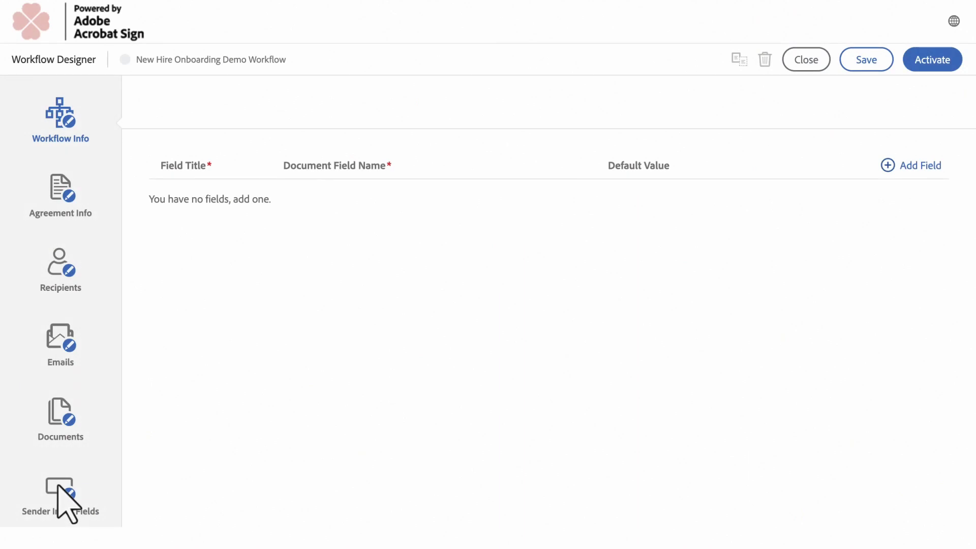
Add a sender input field titled 'Candidate Name' that fills document field 'Name'.
{"action": "left_click", "coordinate": [888, 165]}
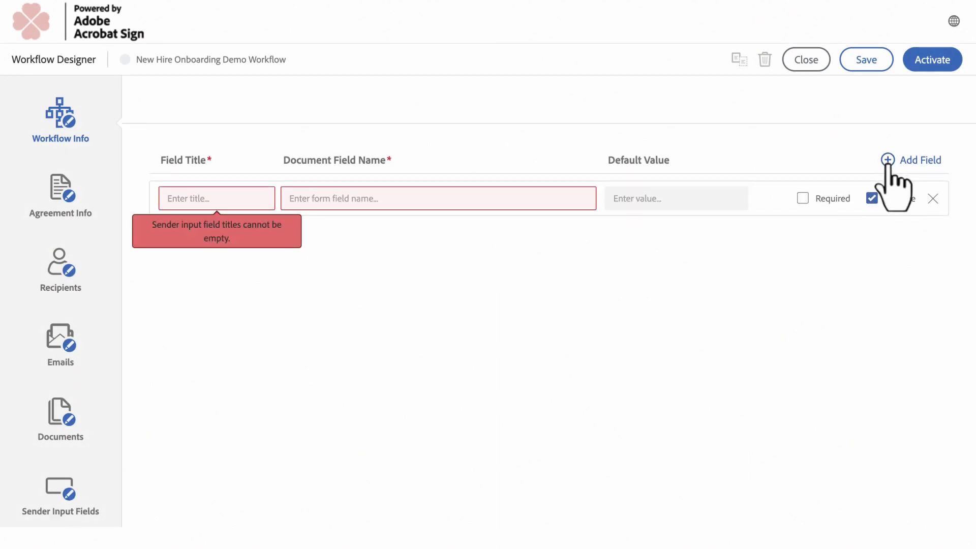
{"action": "left_click", "coordinate": [251, 203]}
{"action": "type", "text": "Candidate Name"}
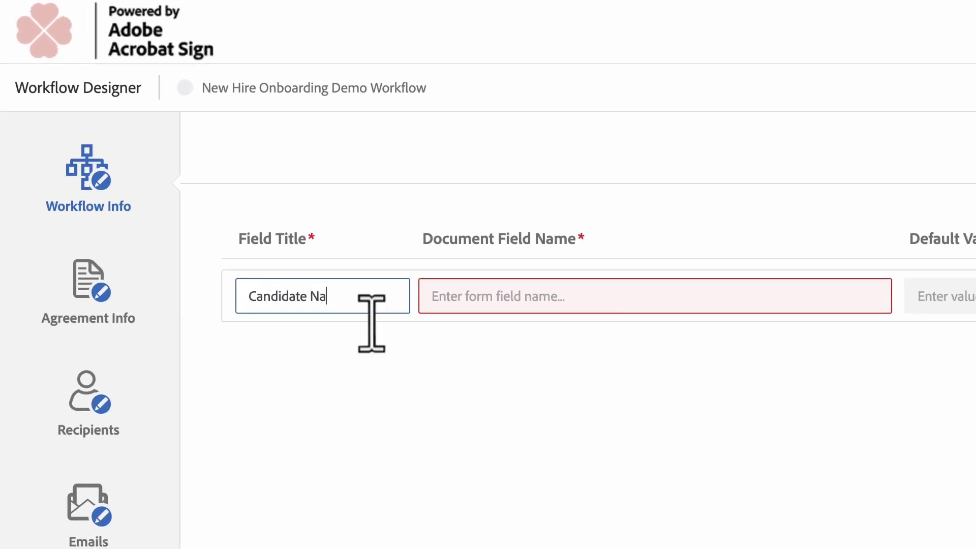
{"action": "left_click", "coordinate": [482, 300]}
{"action": "type", "text": "Name"}
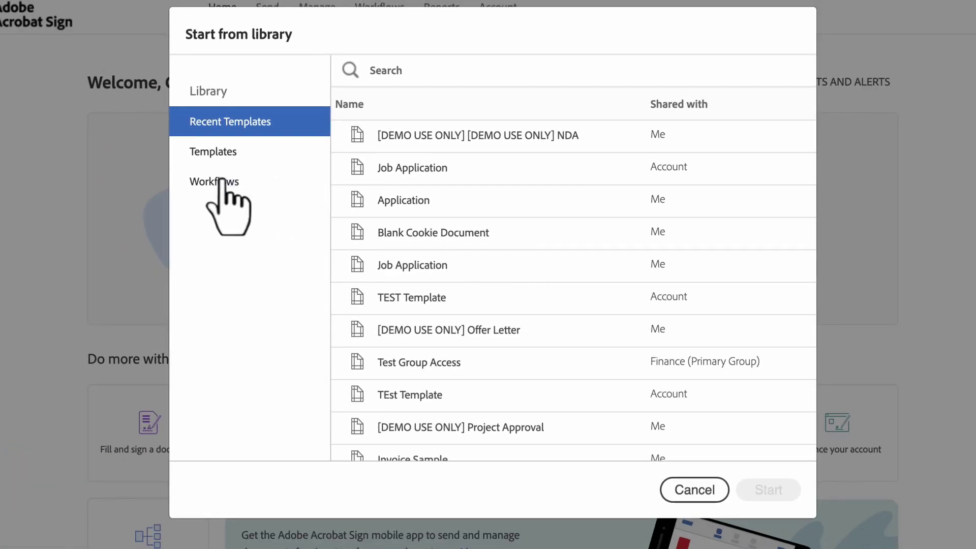
Start the New Hire Onboarding Workflow from the library's Workflows list.
{"action": "left_click", "coordinate": [222, 181]}
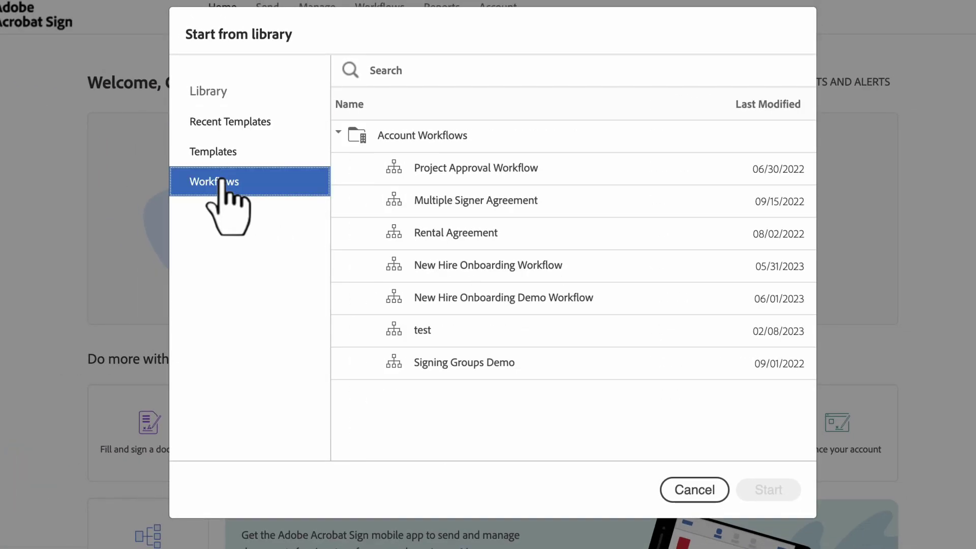
{"action": "left_click", "coordinate": [395, 264]}
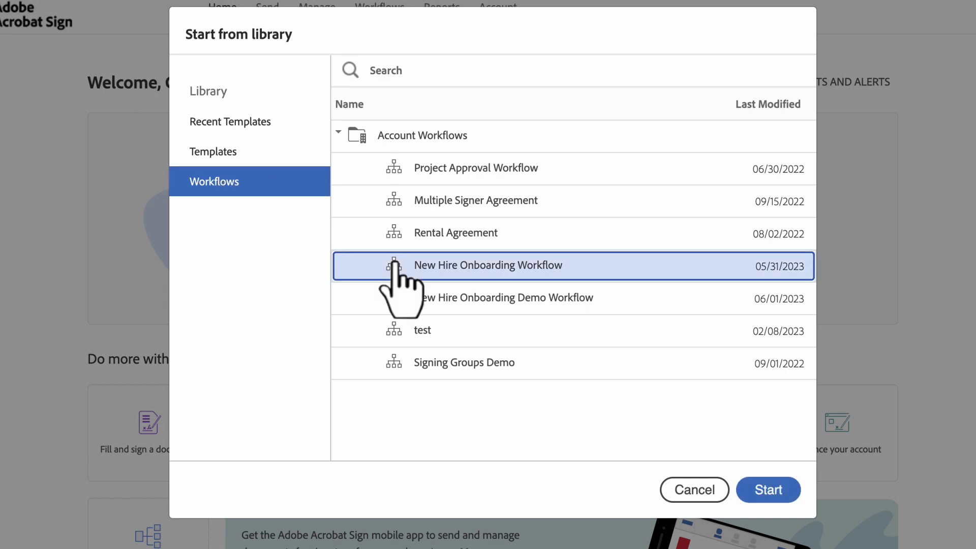
{"action": "left_click", "coordinate": [769, 490]}
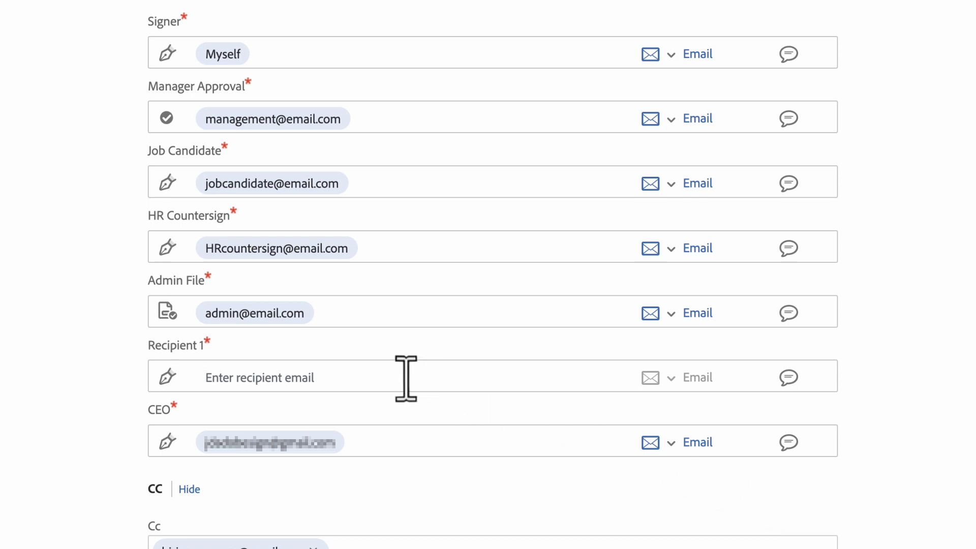
Enter Recipient 1's e-mail address and protect the agreement with a confirmed password.
{"action": "type", "text": "demo"}
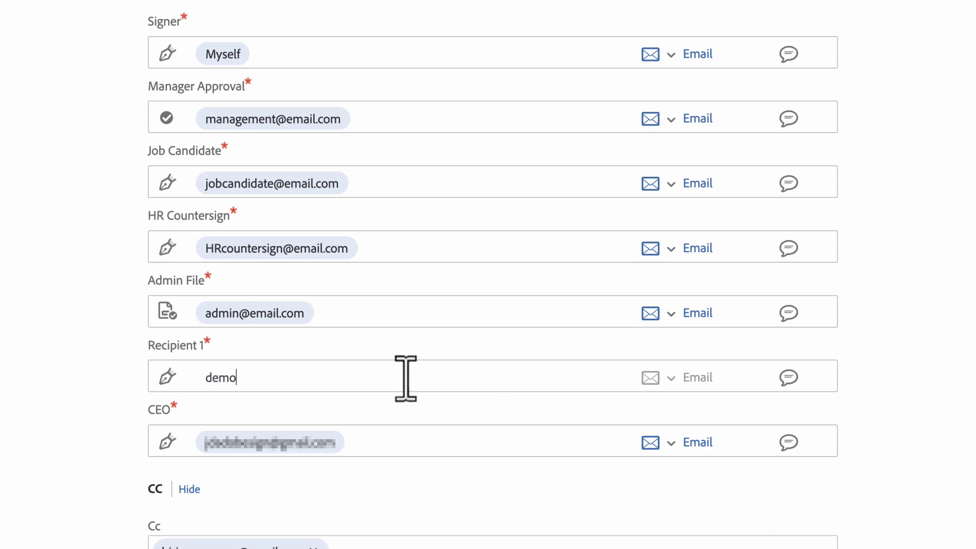
{"action": "type", "text": "@email.com"}
{"action": "scroll", "coordinate": [405, 377], "scroll_direction": "down", "scroll_amount": 10}
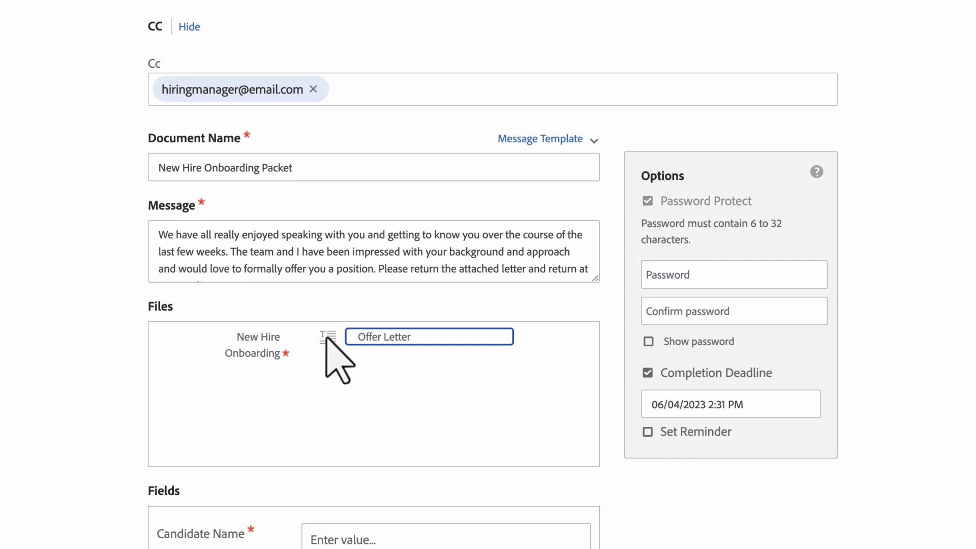
{"action": "scroll", "coordinate": [335, 350], "scroll_direction": "down", "scroll_amount": 5}
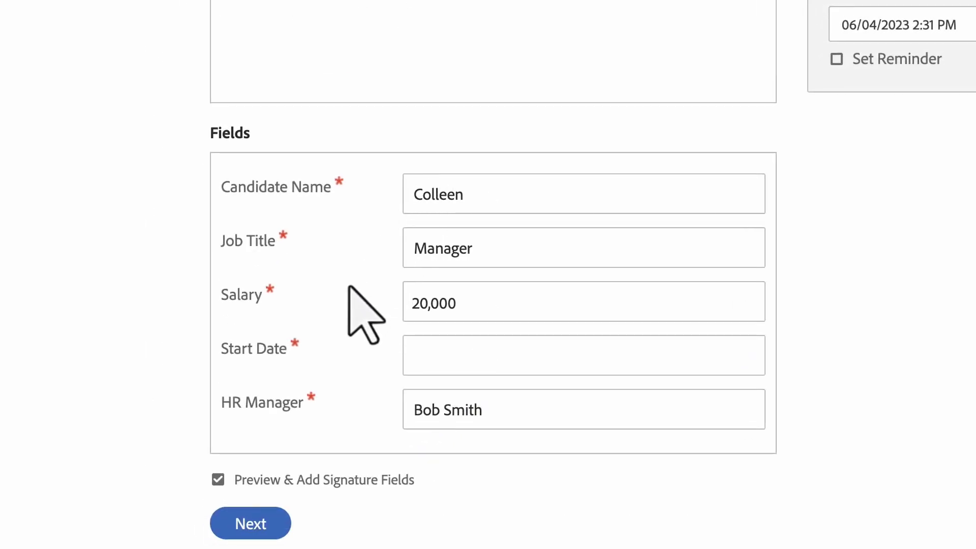
{"action": "left_click", "coordinate": [588, 261]}
{"action": "type", "text": "••••••"}
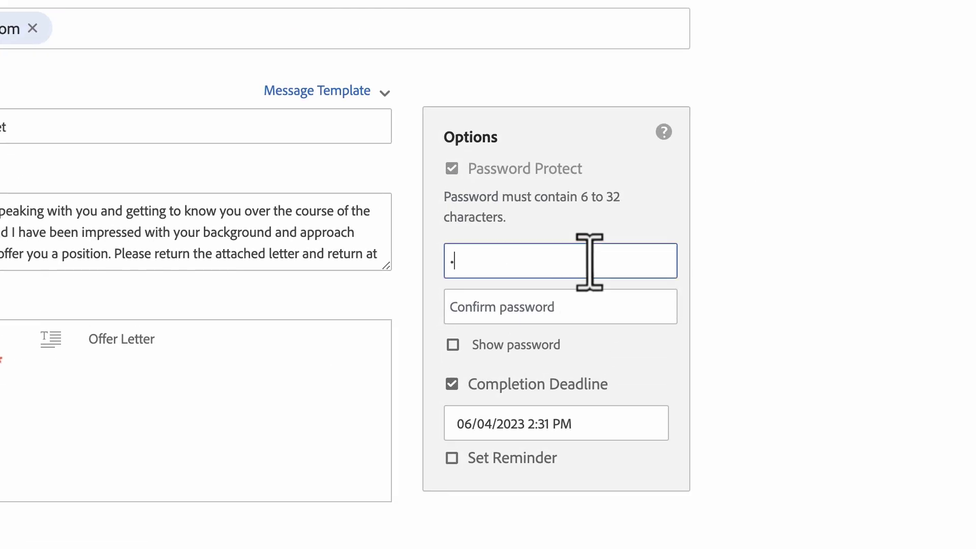
{"action": "type", "text": "•"}
{"action": "left_click", "coordinate": [588, 312]}
{"action": "type", "text": "•••••••"}
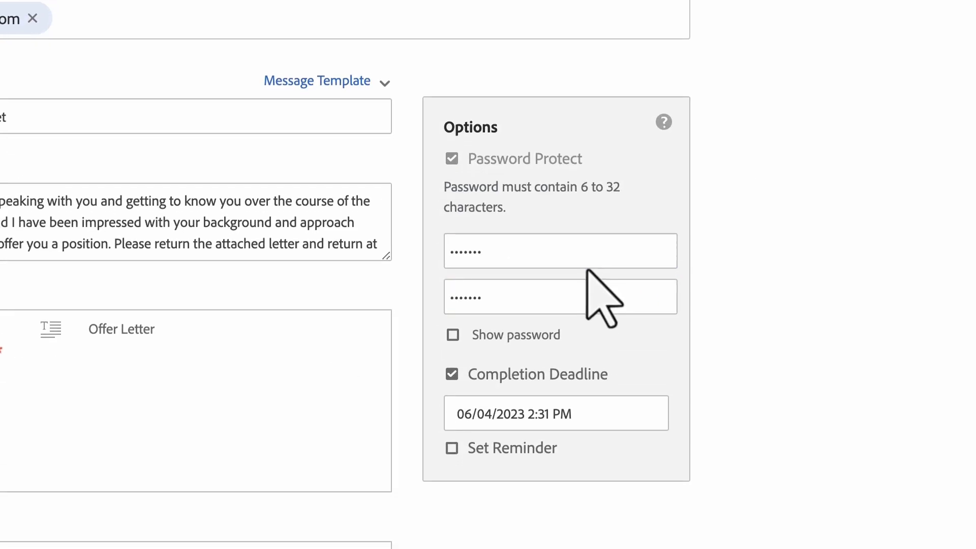
Turn on an Every day reminder and continue to preview and signature placement.
{"action": "left_click", "coordinate": [452, 357]}
{"action": "left_click", "coordinate": [571, 391]}
{"action": "left_click", "coordinate": [579, 388]}
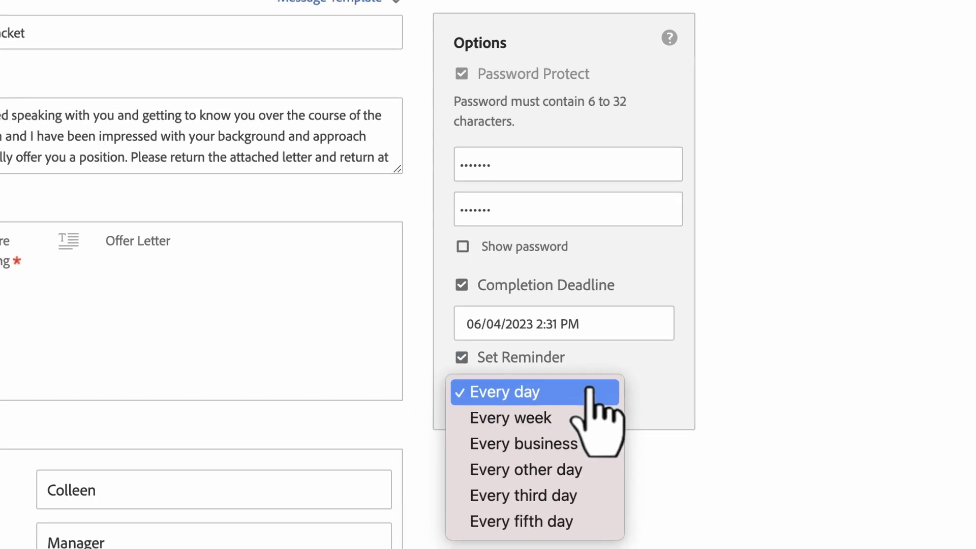
{"action": "scroll", "coordinate": [711, 386], "scroll_direction": "down", "scroll_amount": 4}
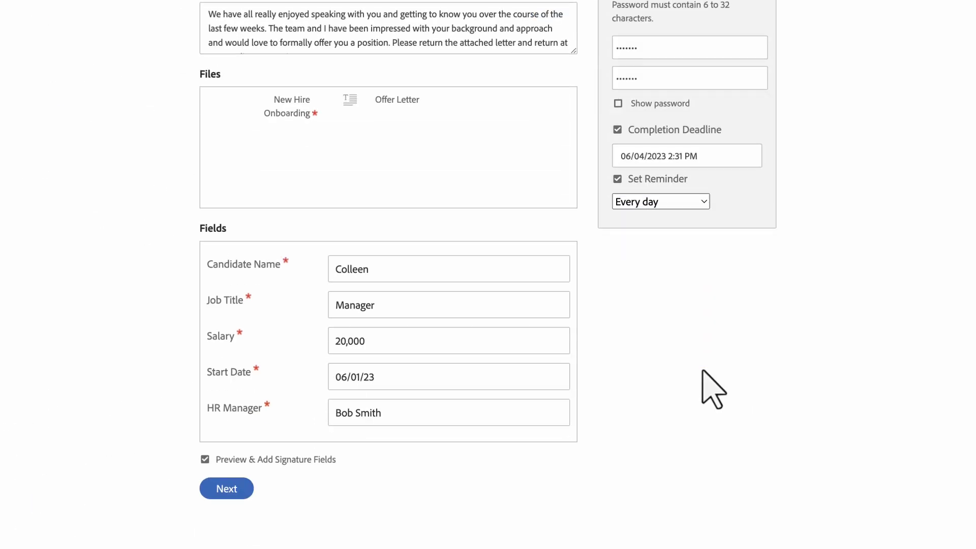
{"action": "left_click", "coordinate": [233, 495]}
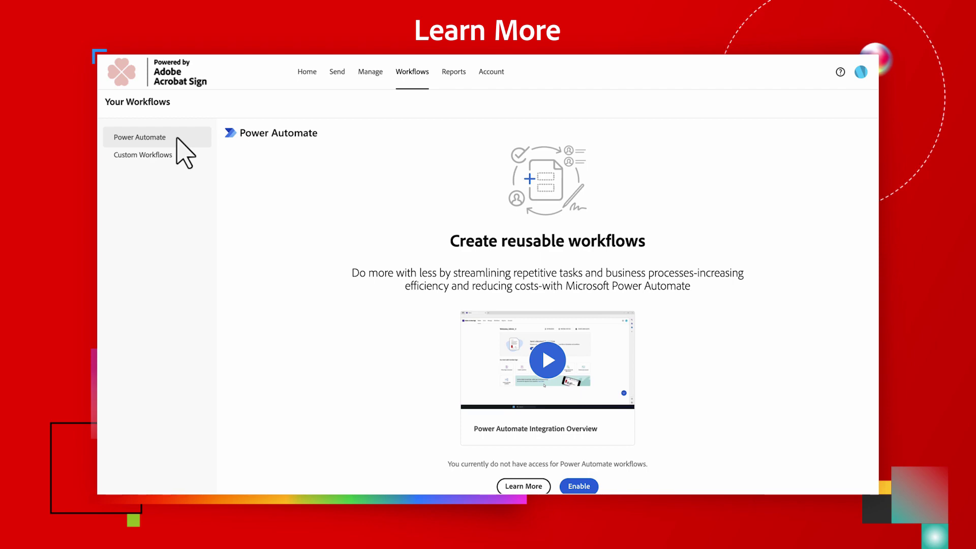
Open Workflow Integration under Account Settings for Power Automate.
{"action": "left_click", "coordinate": [490, 76]}
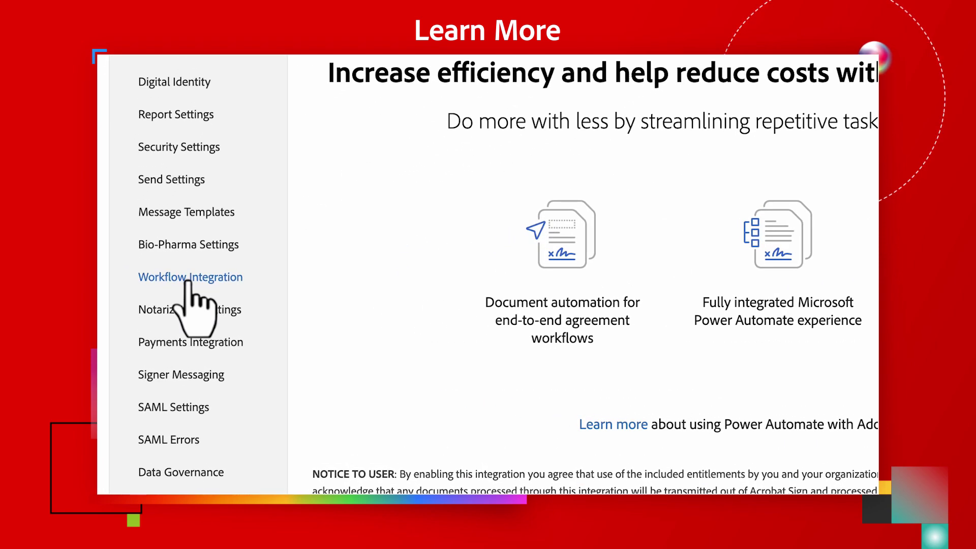